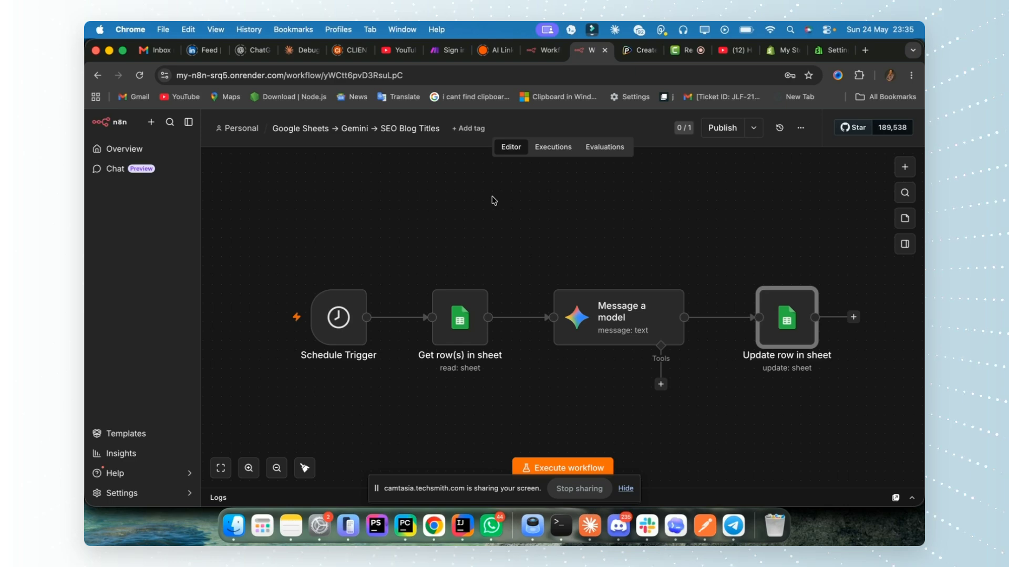
# - Review the Schedule Trigger node's interval, hour and minute settings, and return to the workflow canvas
pyautogui.scroll(-2, 461, 226)
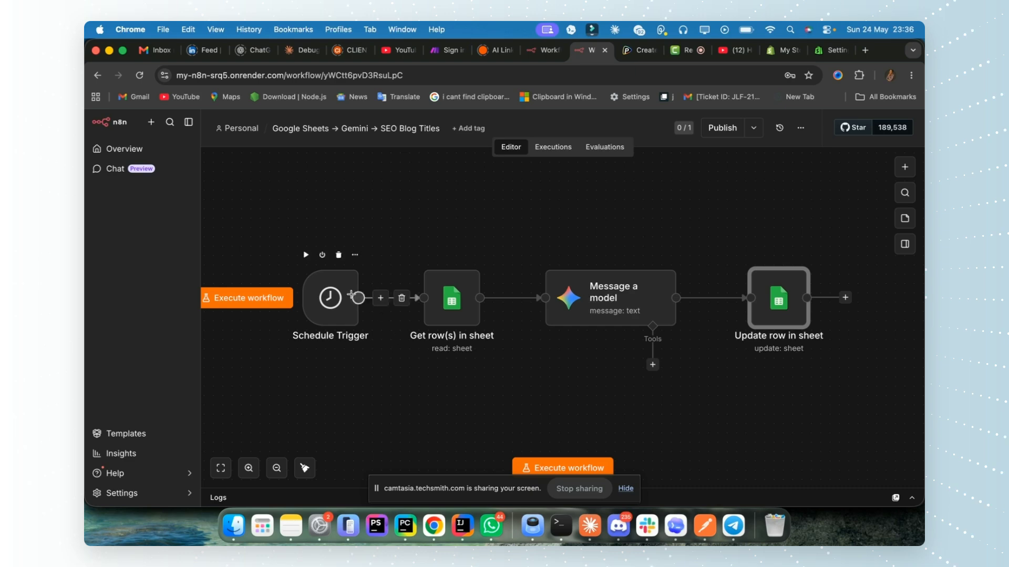
pyautogui.doubleClick(332, 299)
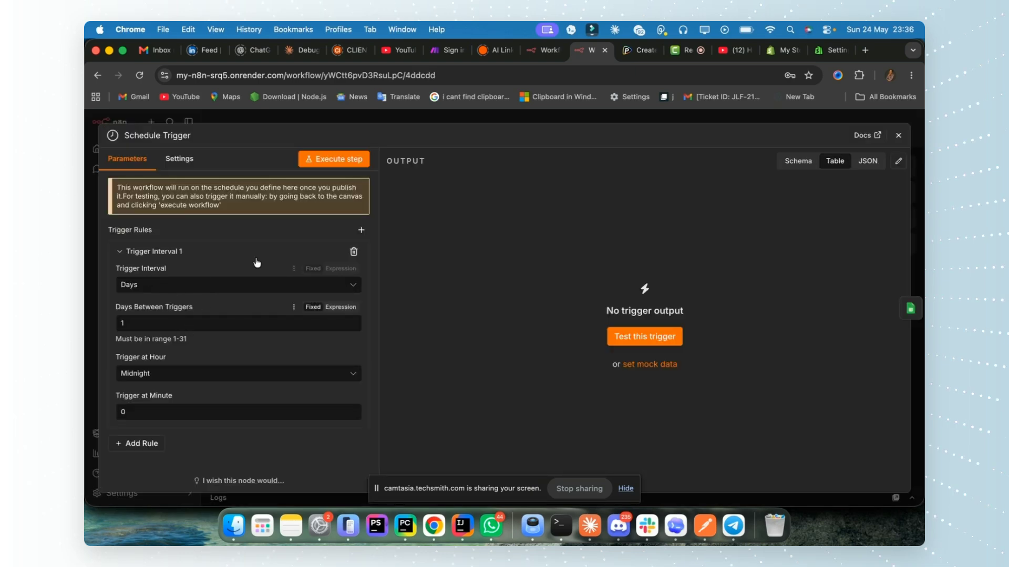
pyautogui.click(425, 117)
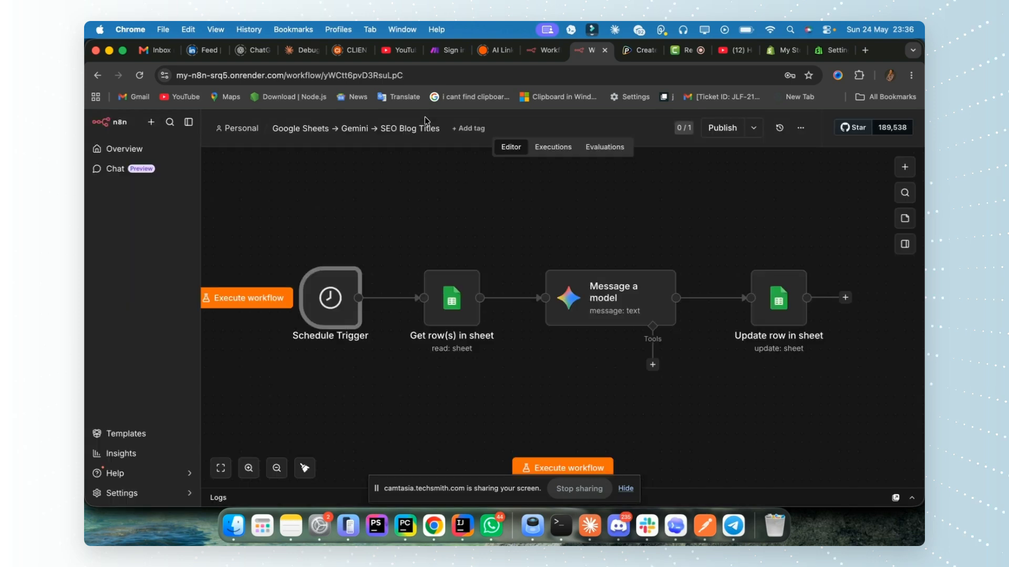
pyautogui.doubleClick(330, 298)
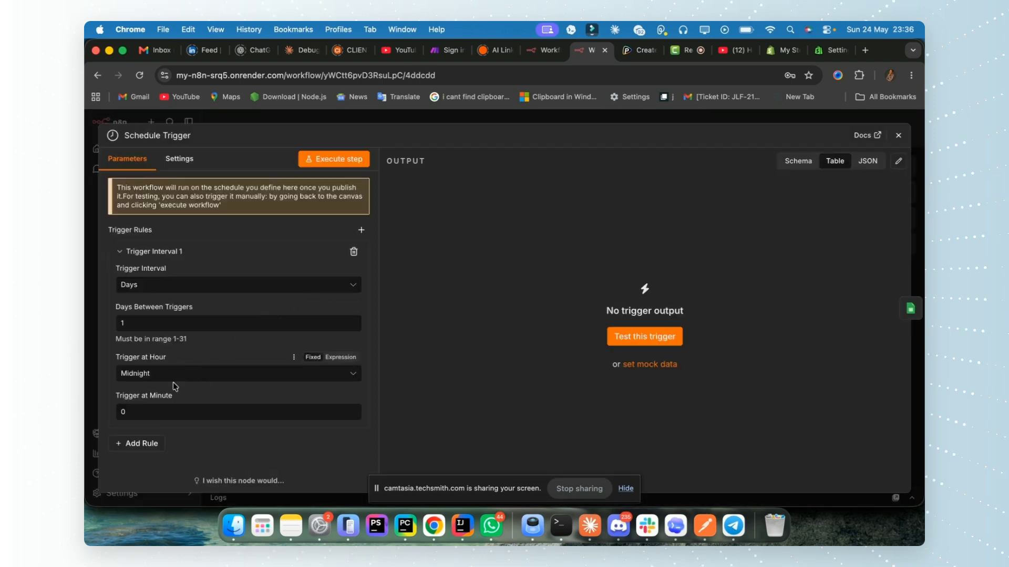
pyautogui.click(402, 121)
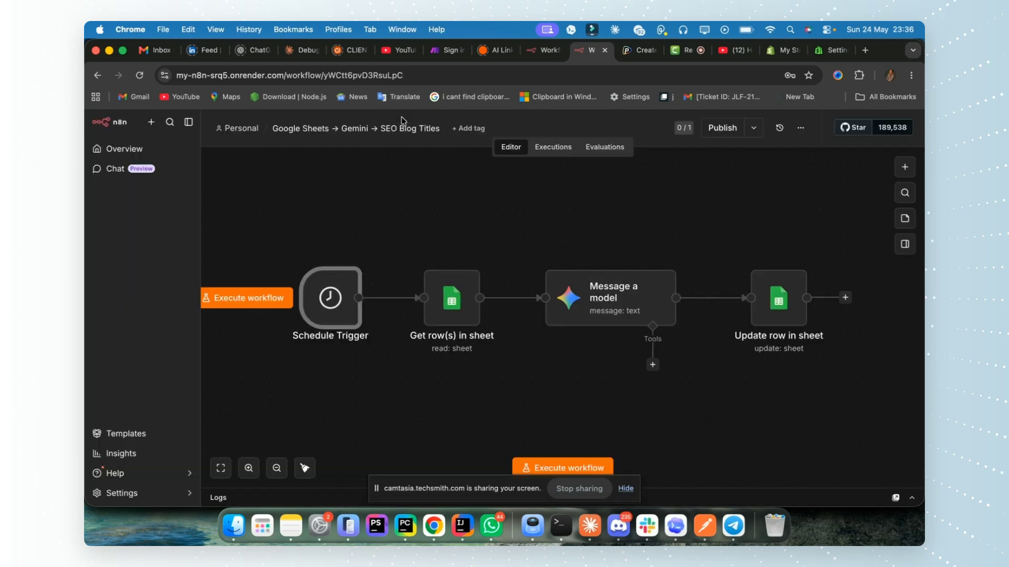
# - Inspect the Get row(s) in sheet node's operation, document, sheet and filter settings, and return to the canvas
pyautogui.doubleClick(462, 293)
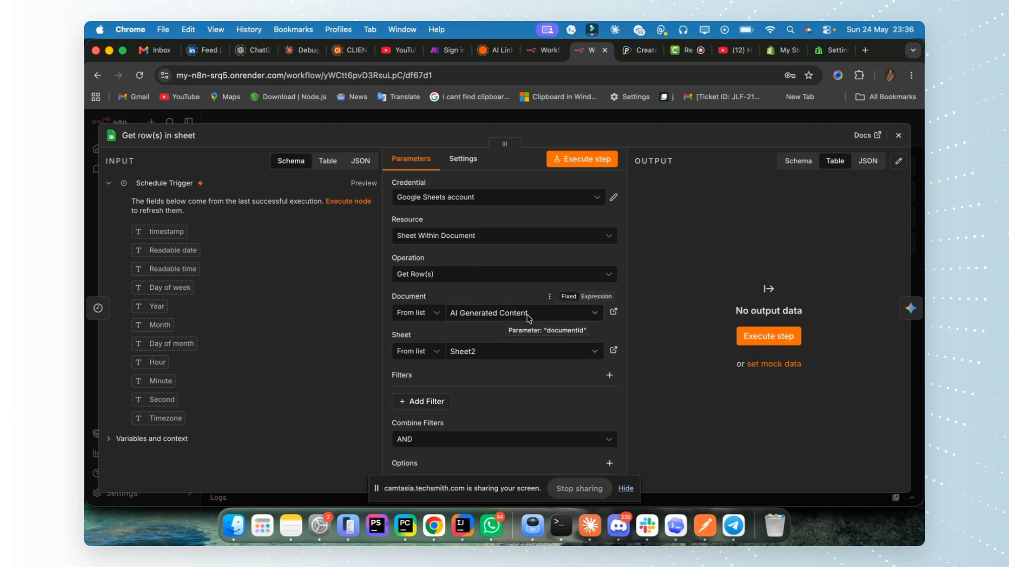
pyautogui.scroll(-2, 514, 313)
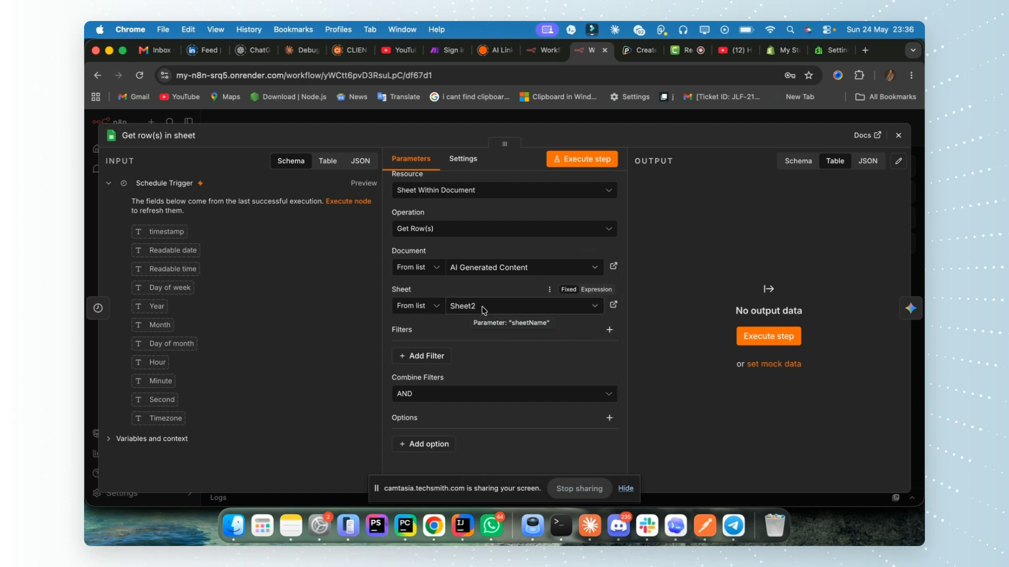
pyautogui.scroll(-1, 488, 373)
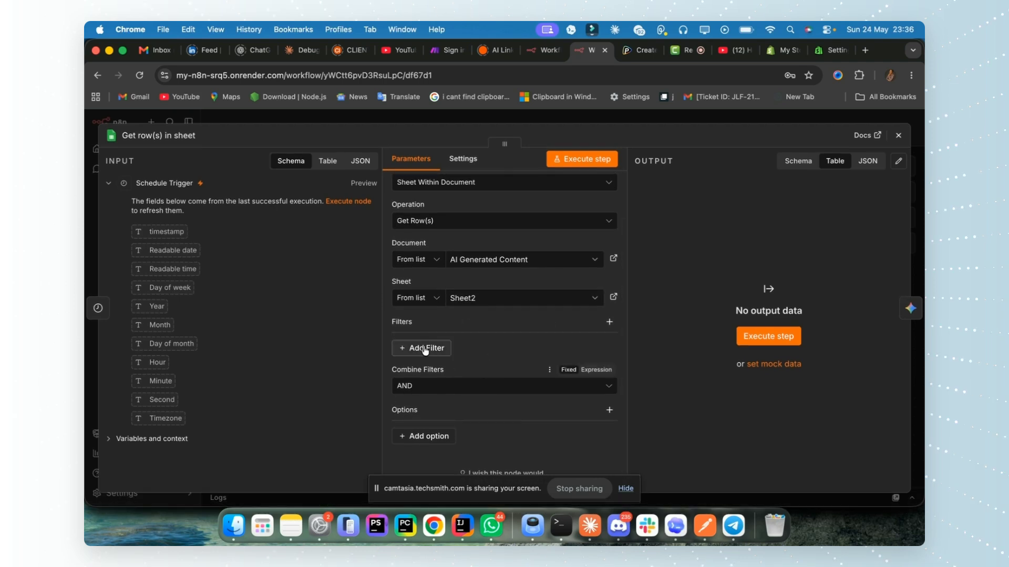
pyautogui.scroll(2, 451, 388)
pyautogui.scroll(1, 451, 388)
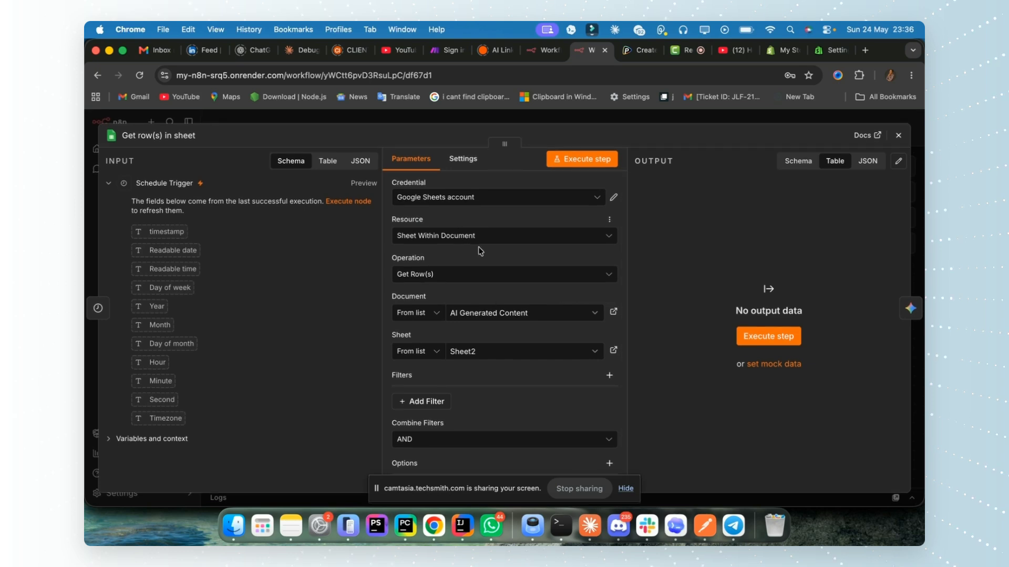
pyautogui.moveTo(432, 258); pyautogui.dragTo(391, 257)
pyautogui.click(374, 121)
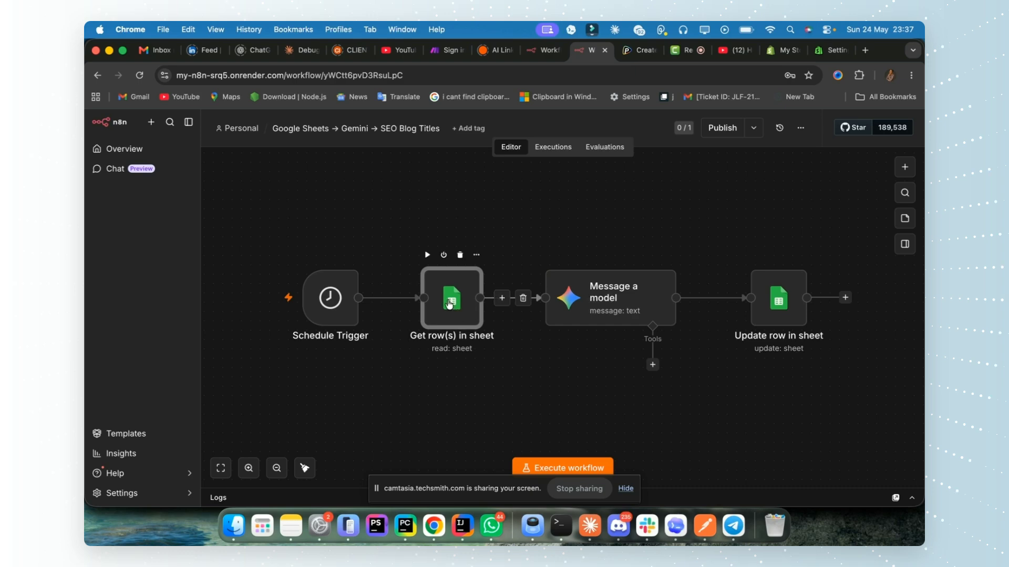
# - Open the Message a model node and review its Gemini credential, operation and model settings
pyautogui.doubleClick(630, 303)
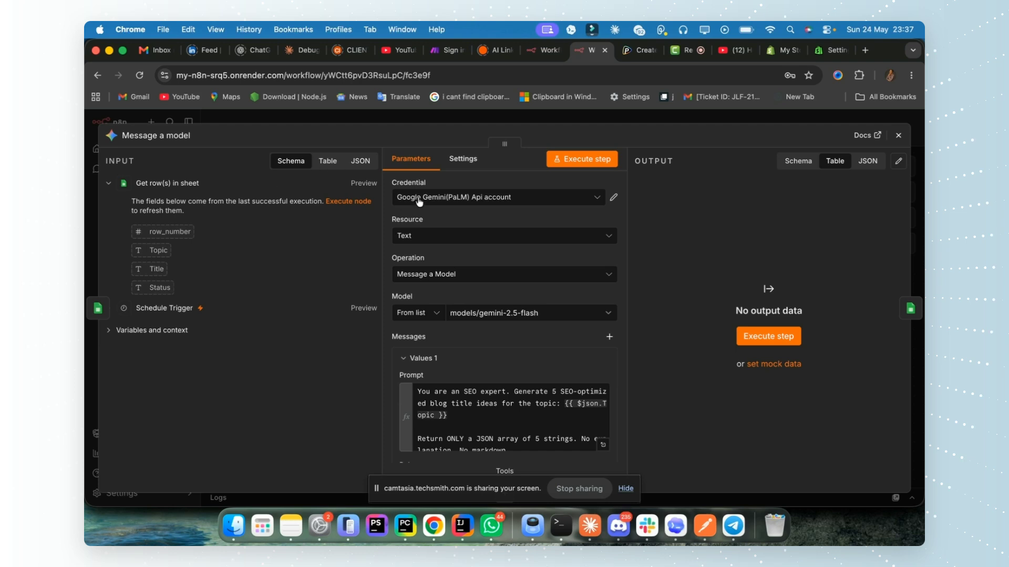
pyautogui.moveTo(426, 183); pyautogui.dragTo(403, 188)
pyautogui.moveTo(427, 258); pyautogui.dragTo(386, 259)
pyautogui.scroll(-3, 483, 288)
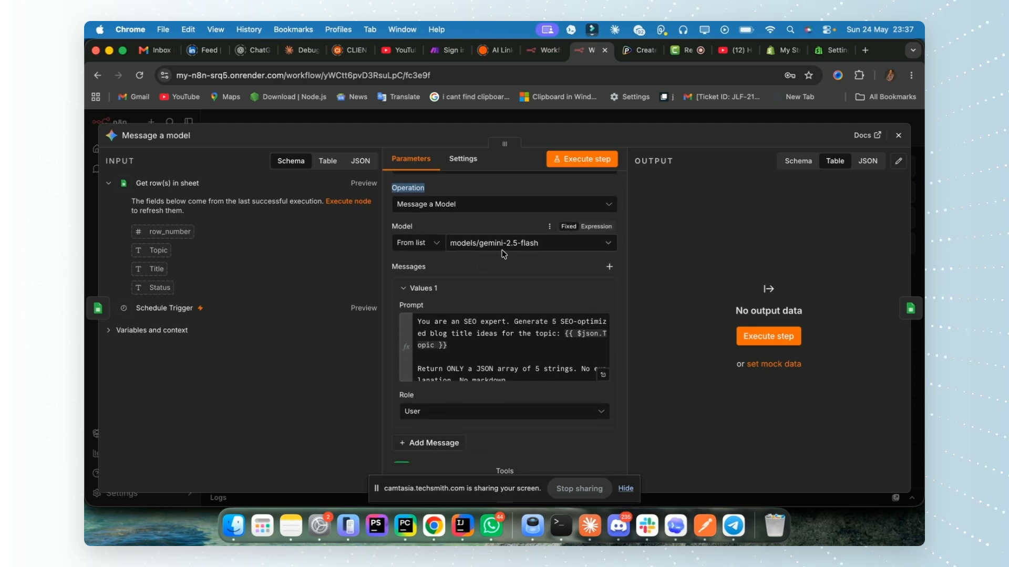
pyautogui.scroll(-2, 535, 259)
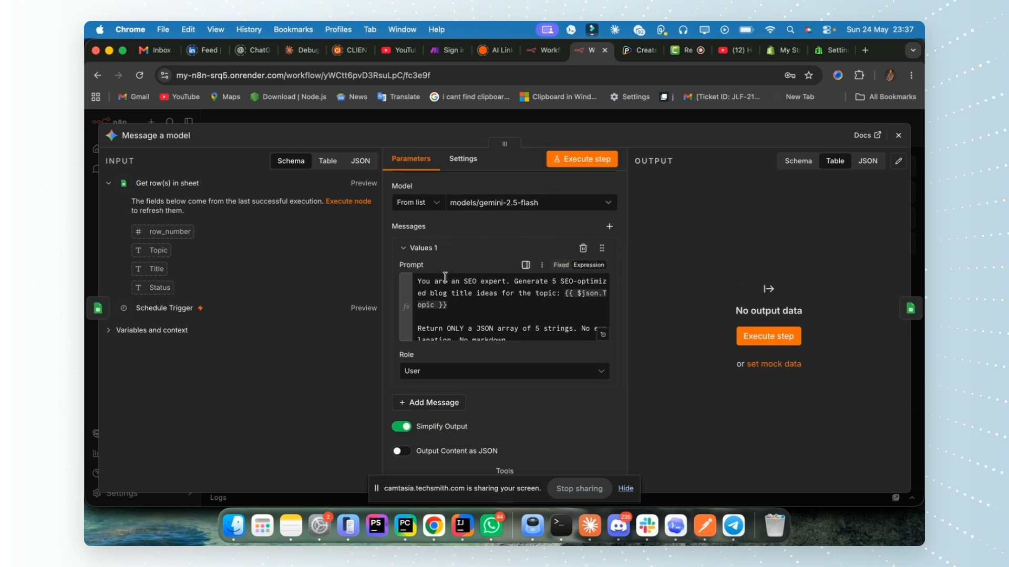
# - Read through the message prompt, examining its topic expression and the required output format
pyautogui.scroll(-3, 465, 305)
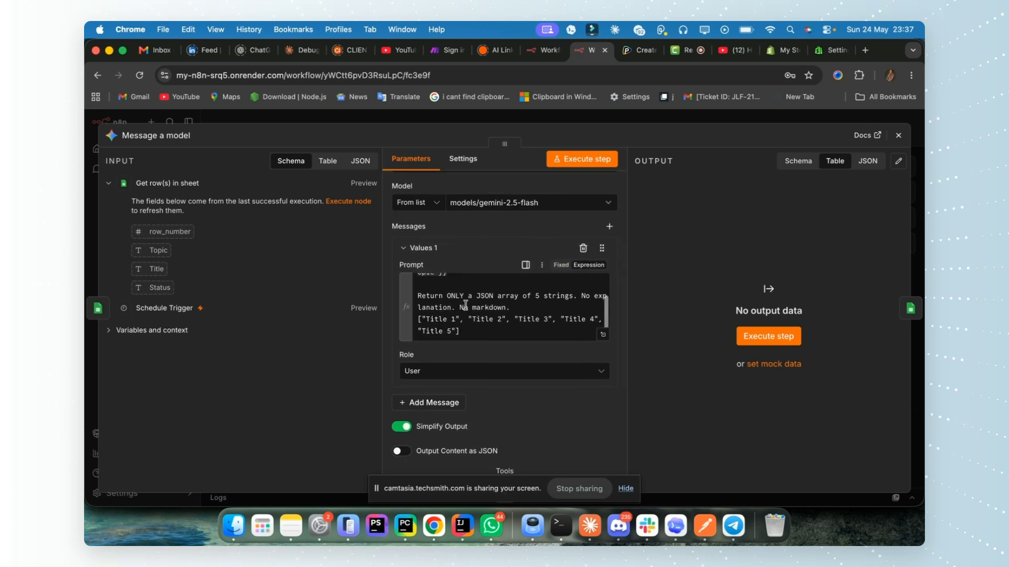
pyautogui.scroll(4, 465, 305)
pyautogui.scroll(-1, 466, 306)
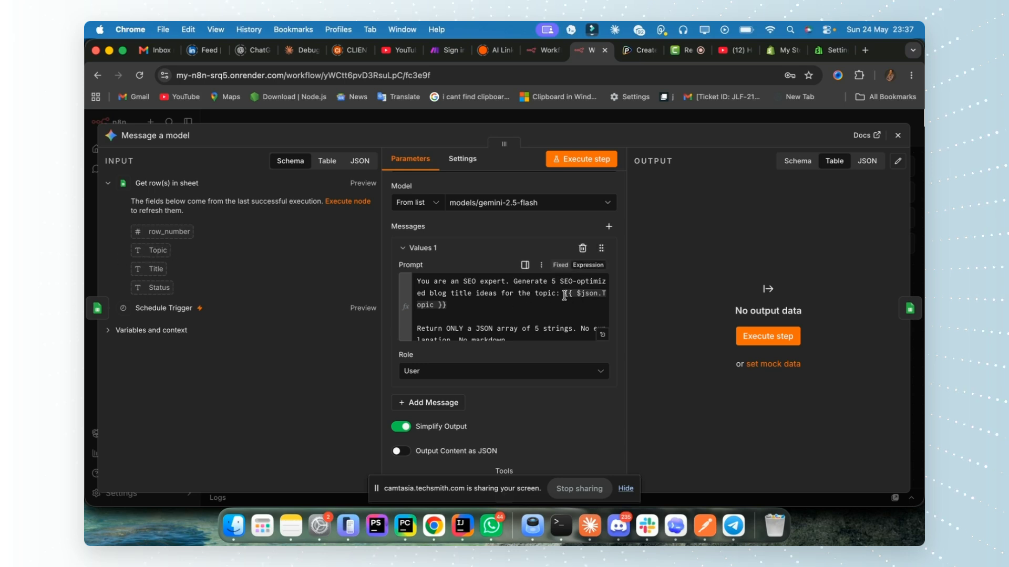
pyautogui.moveTo(564, 295); pyautogui.dragTo(571, 301)
pyautogui.scroll(-2, 571, 301)
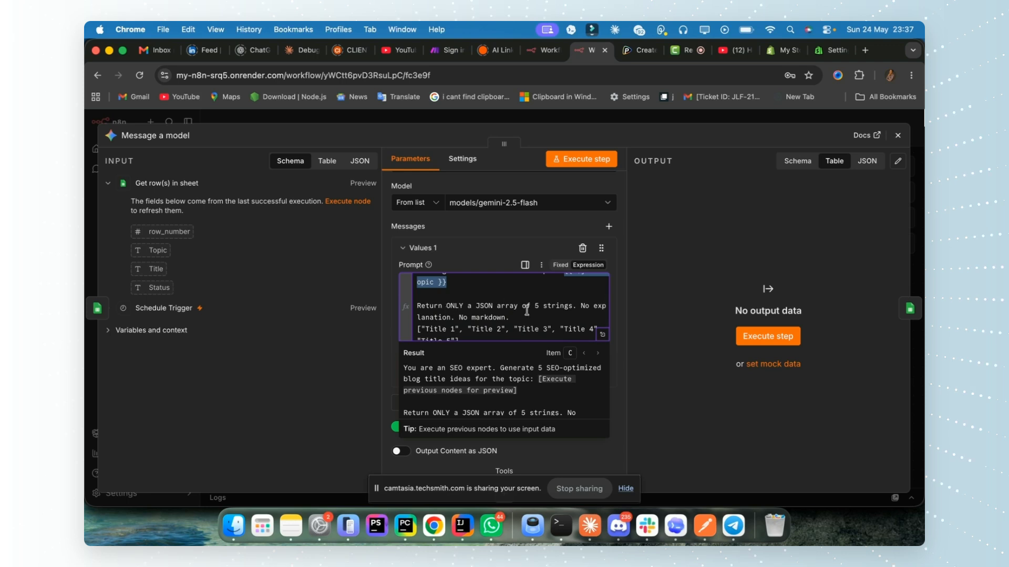
pyautogui.scroll(-1, 527, 311)
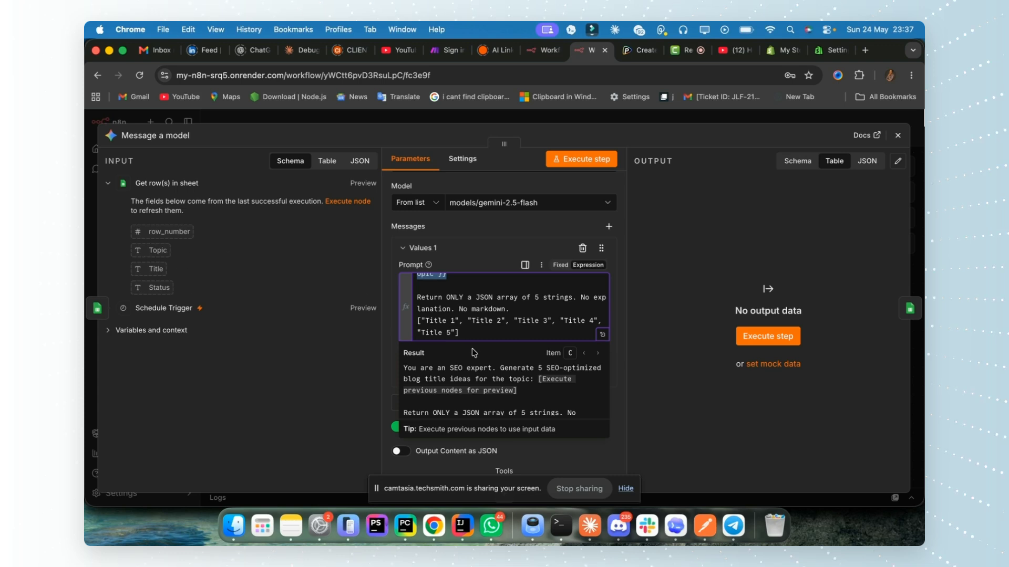
# - Collapse and reopen the Values 1 message, recheck its prompt and role, and close the Message a model node
pyautogui.click(476, 257)
pyautogui.scroll(2, 475, 257)
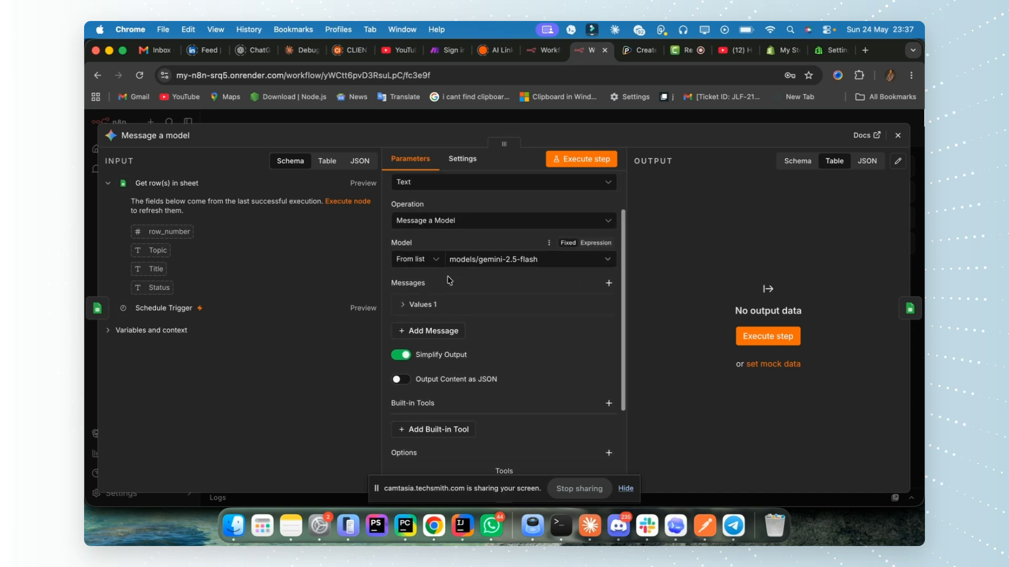
pyautogui.click(409, 305)
pyautogui.scroll(-1, 497, 372)
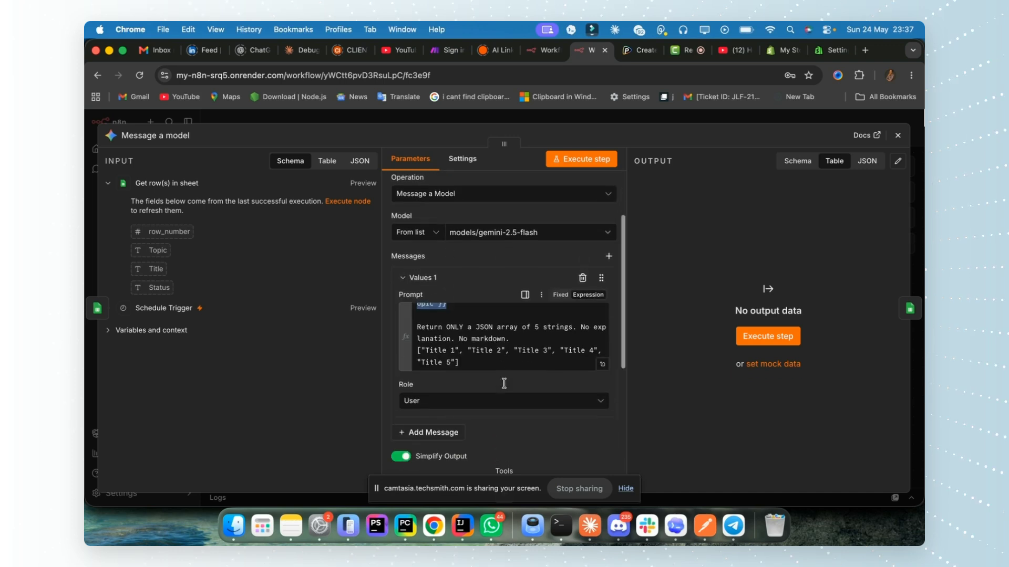
pyautogui.scroll(2, 497, 372)
pyautogui.scroll(2, 497, 372)
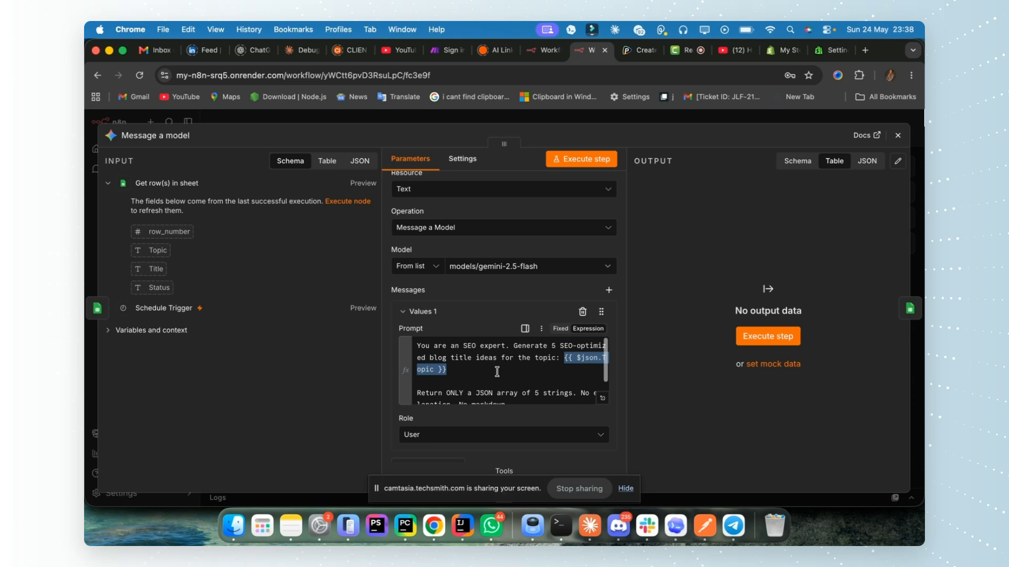
pyautogui.click(487, 318)
pyautogui.click(487, 315)
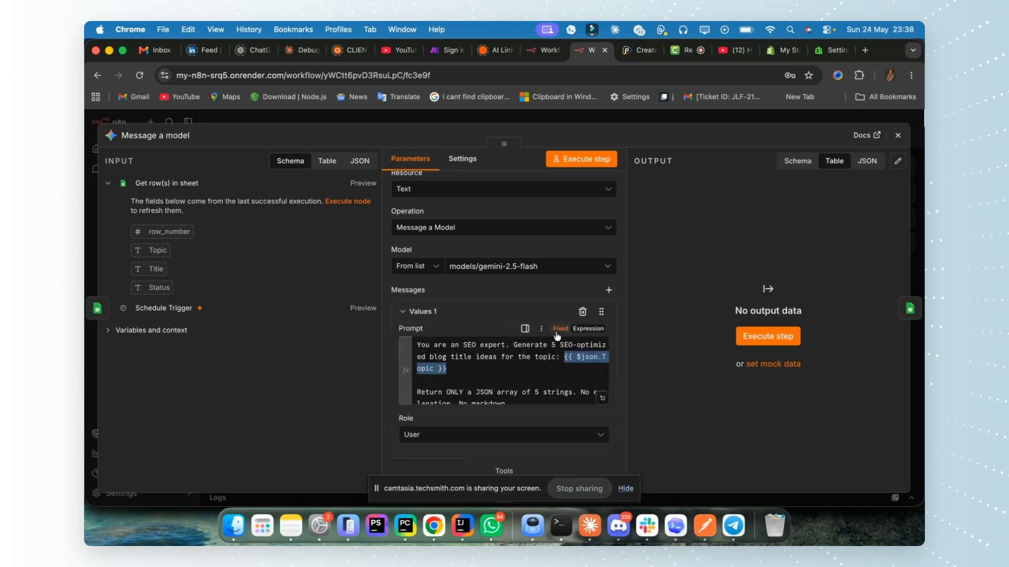
pyautogui.scroll(-3, 557, 339)
pyautogui.click(583, 329)
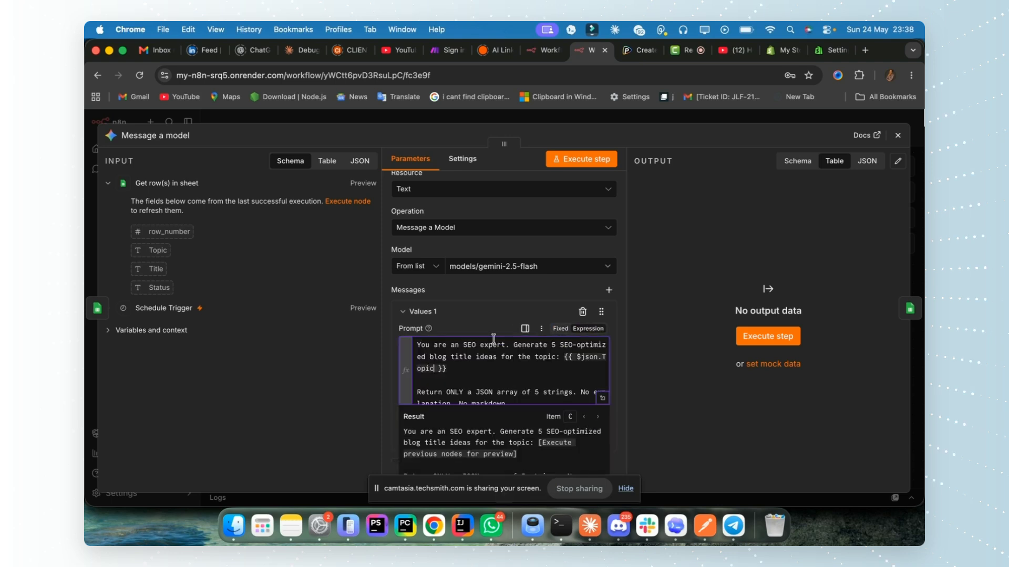
pyautogui.scroll(-2, 493, 338)
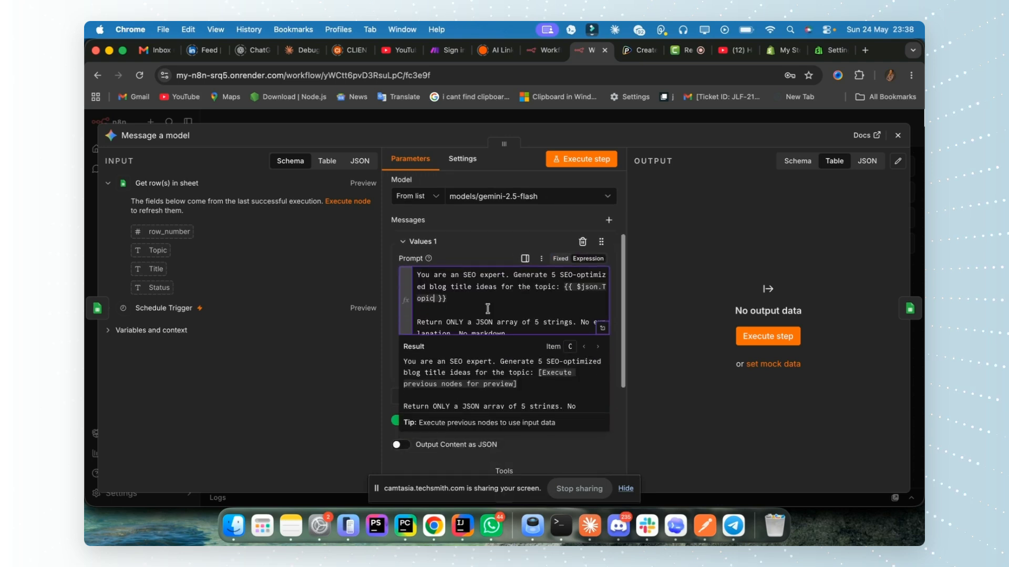
pyautogui.click(422, 120)
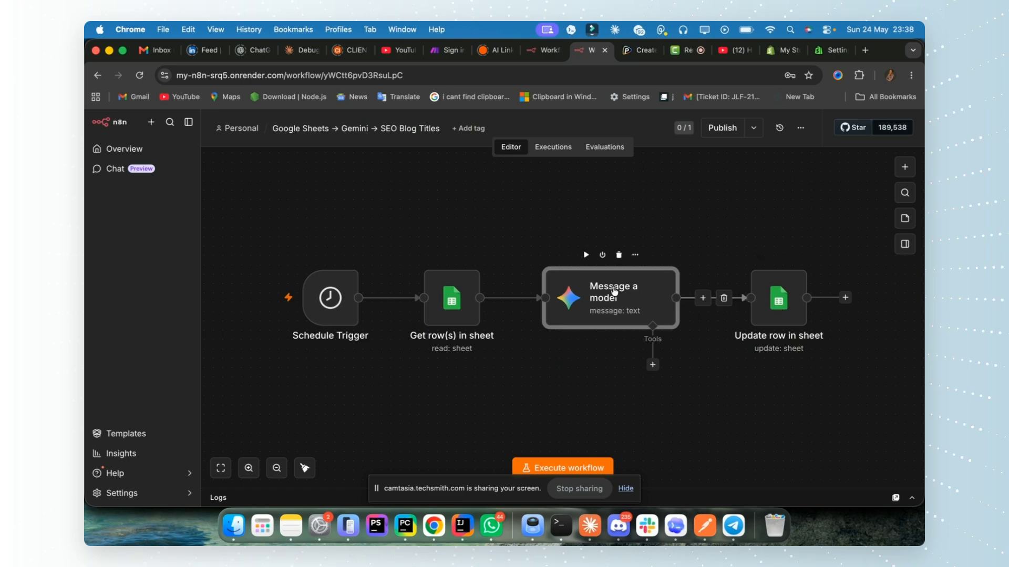
# - Open the Update row in sheet node and review its operation, document, sheet and column mapping mode
pyautogui.doubleClick(778, 297)
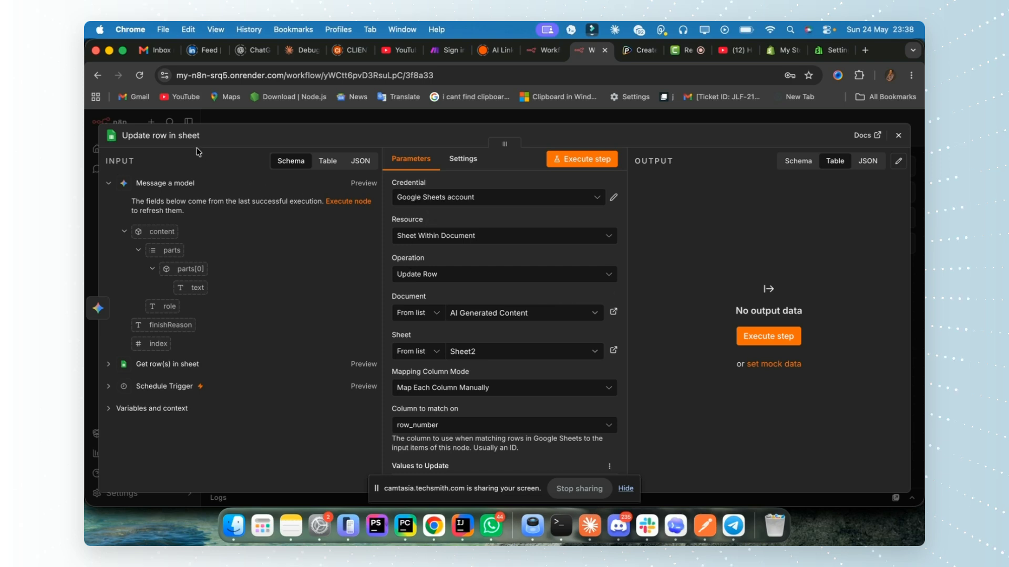
pyautogui.moveTo(442, 264); pyautogui.dragTo(386, 262)
pyautogui.scroll(-1, 447, 314)
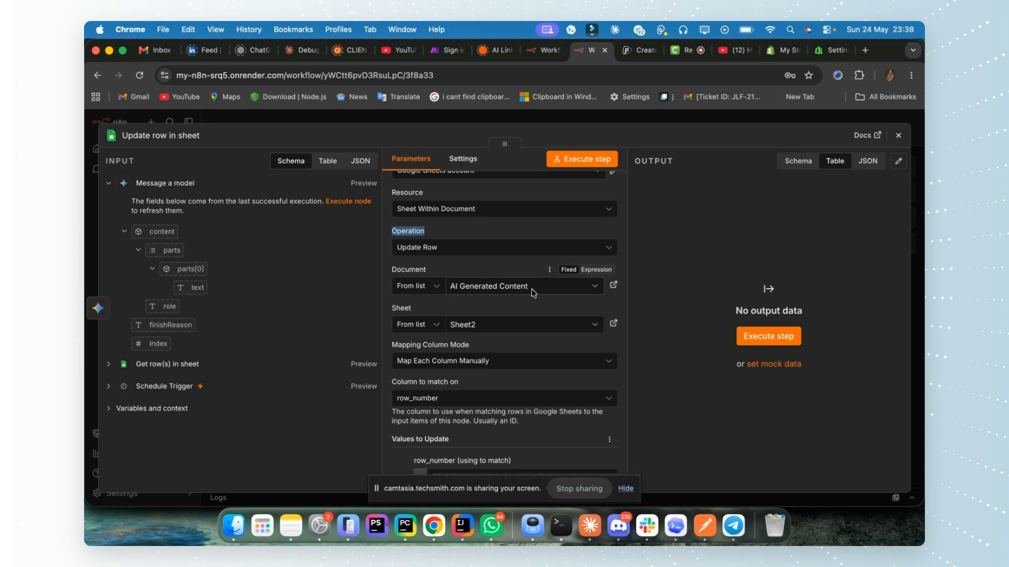
pyautogui.scroll(-5, 498, 315)
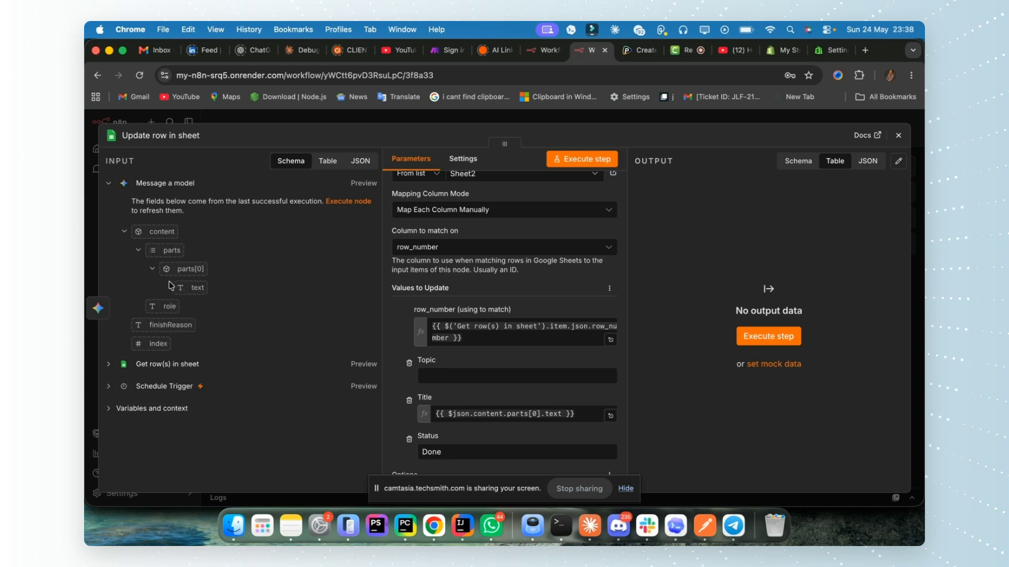
# - Examine the column to match on and the row_number, Title and Status values to update, and close the node
pyautogui.moveTo(415, 309); pyautogui.dragTo(486, 310)
pyautogui.click(483, 338)
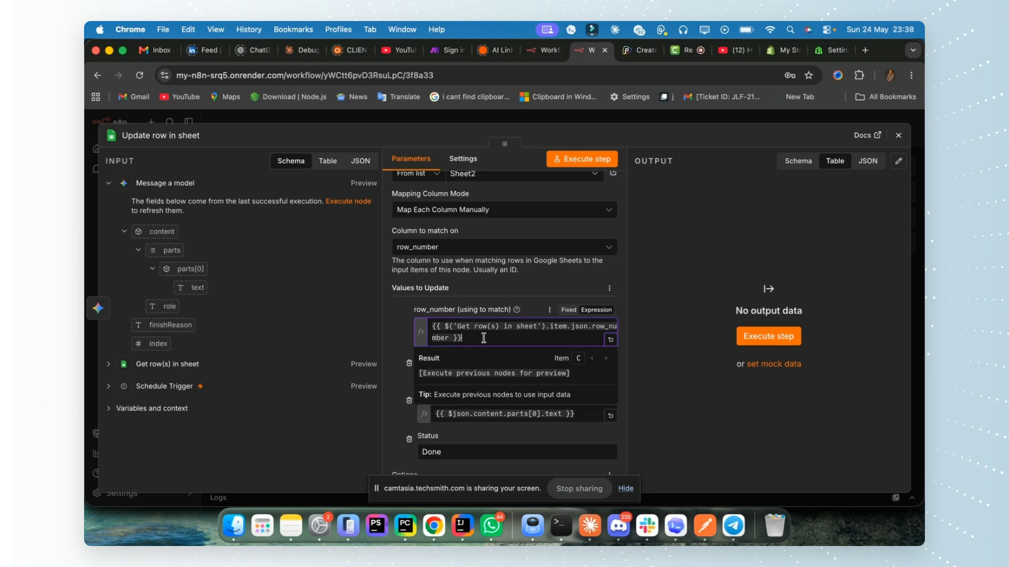
pyautogui.click(520, 275)
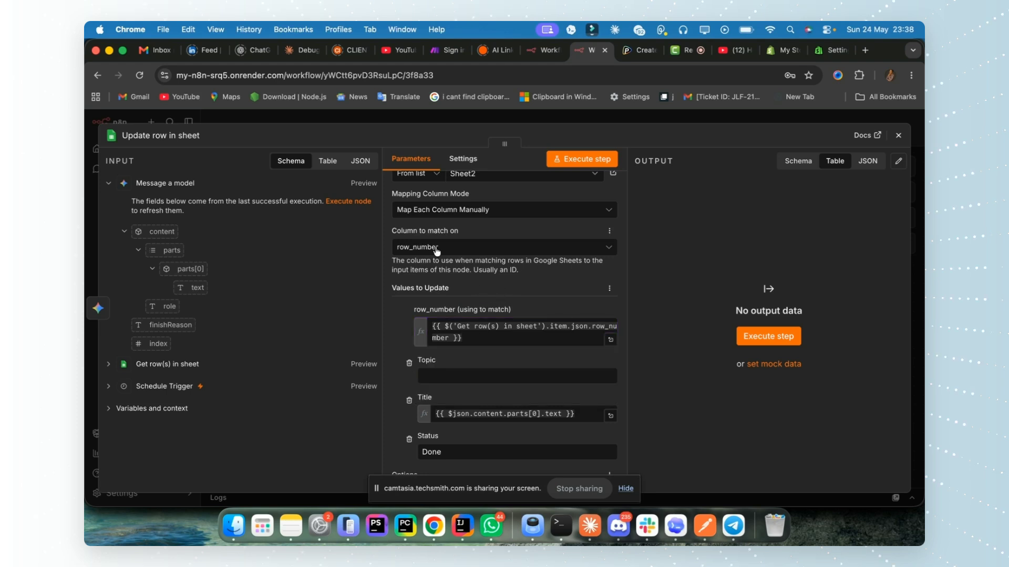
pyautogui.moveTo(392, 231); pyautogui.dragTo(491, 239)
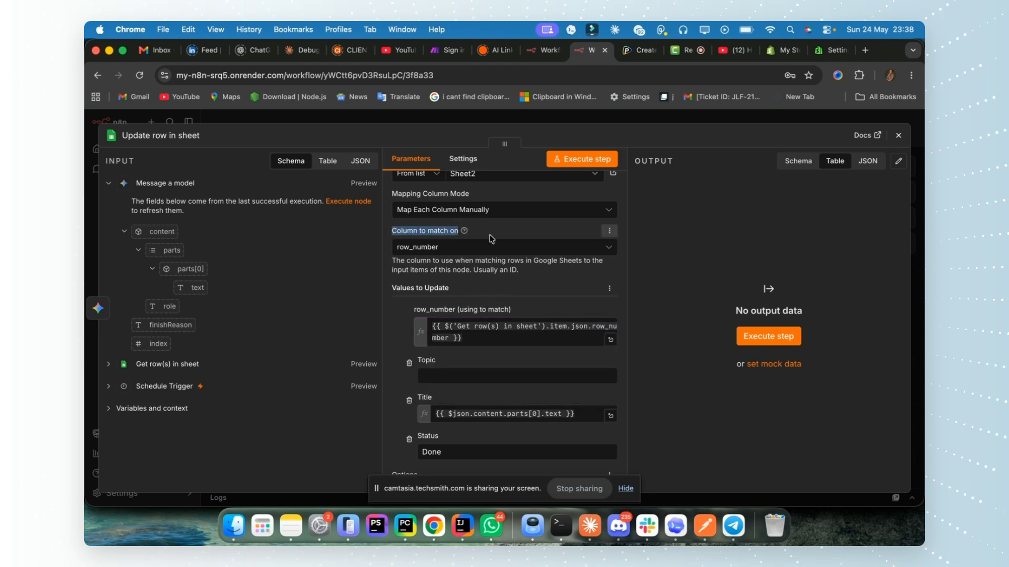
pyautogui.scroll(4, 491, 239)
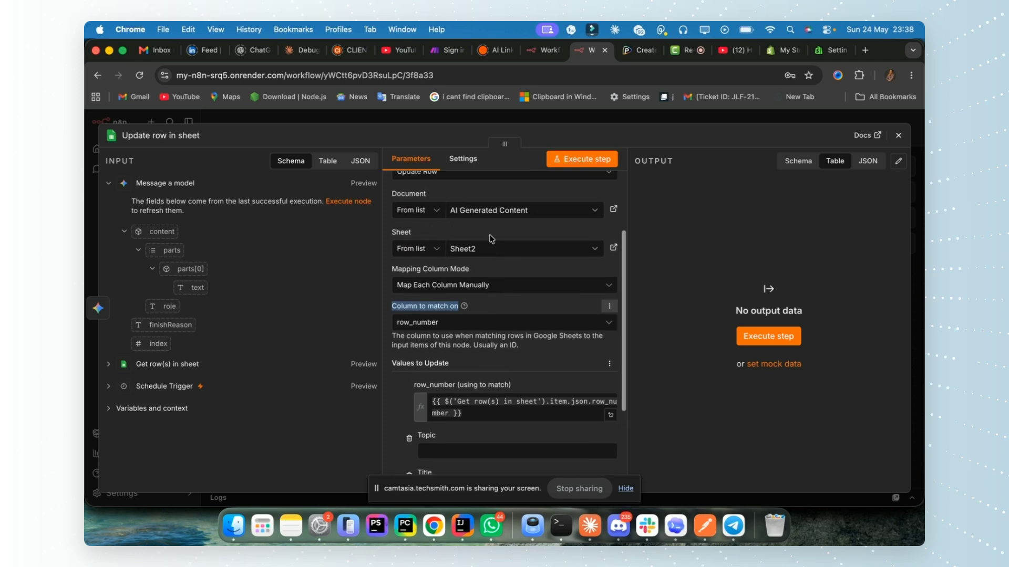
pyautogui.scroll(-3, 484, 269)
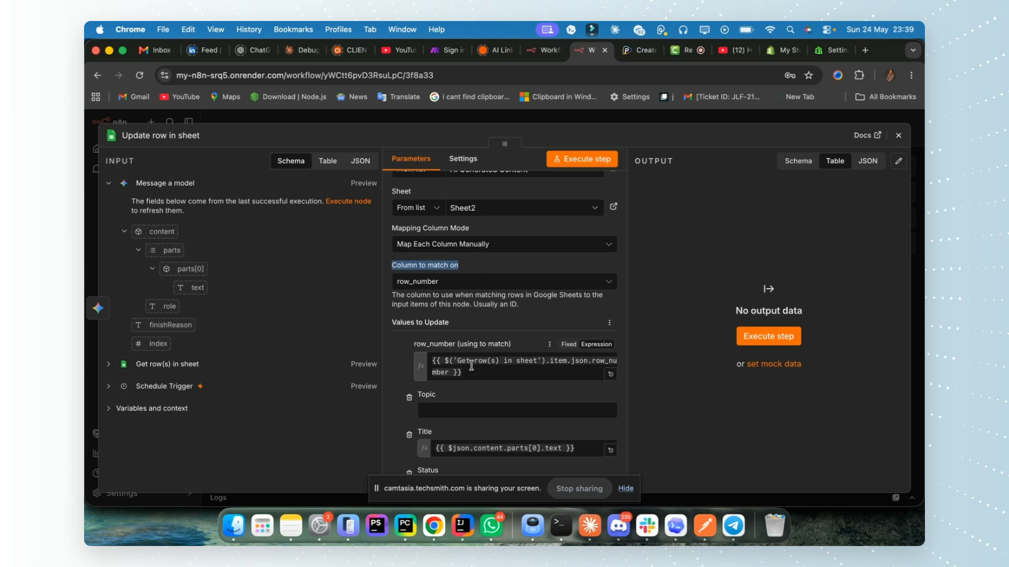
pyautogui.scroll(-4, 474, 368)
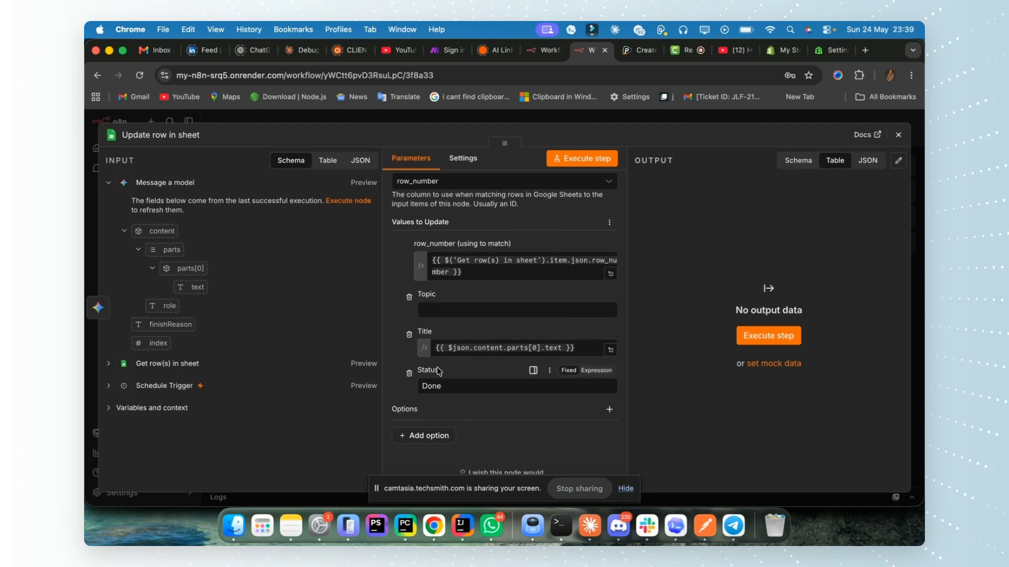
pyautogui.click(451, 121)
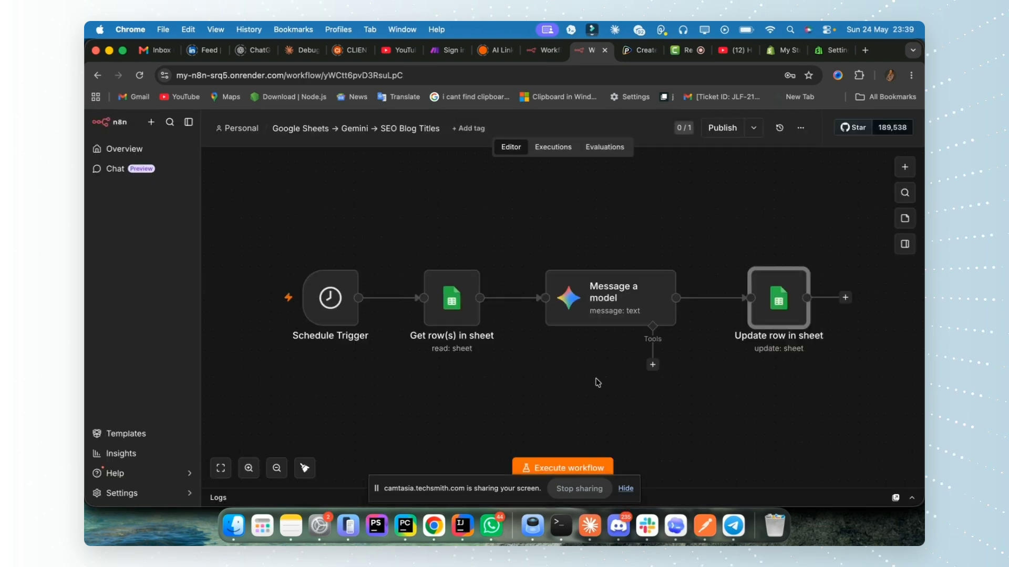
pyautogui.scroll(-2, 581, 376)
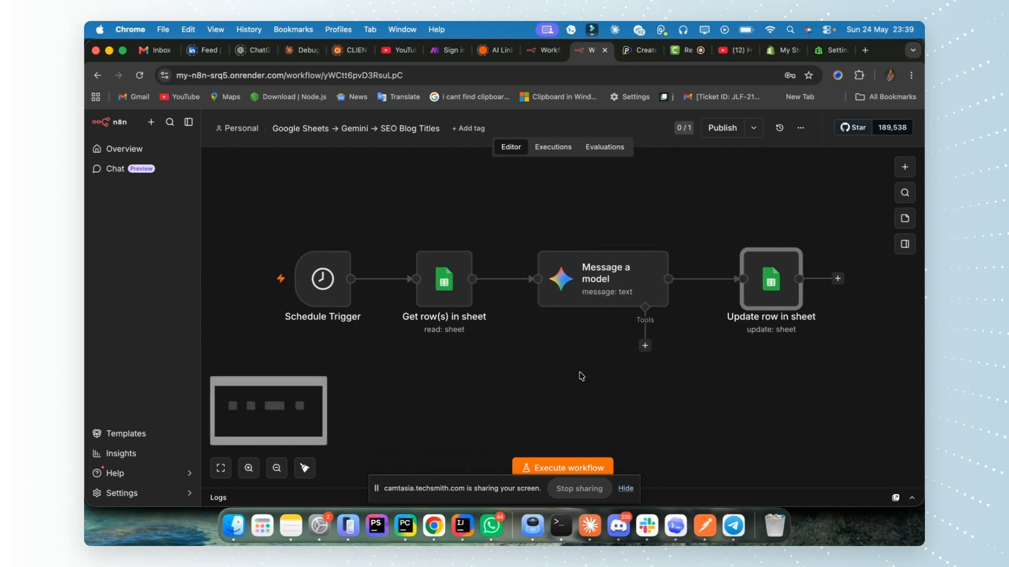
pyautogui.scroll(-1, 581, 376)
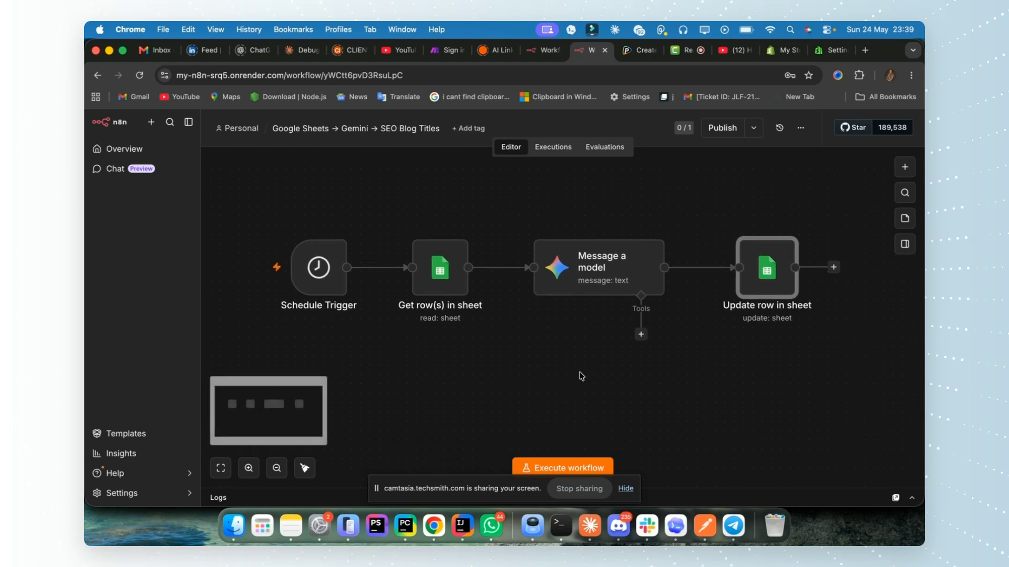